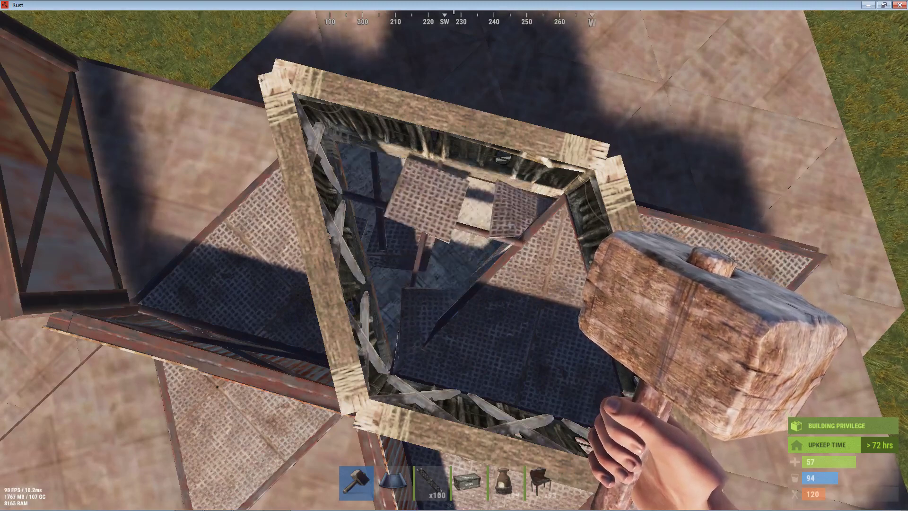
Drop into the shaft, inspect the overlapping floor tiles' stability, then equip the building plan.
key("w")
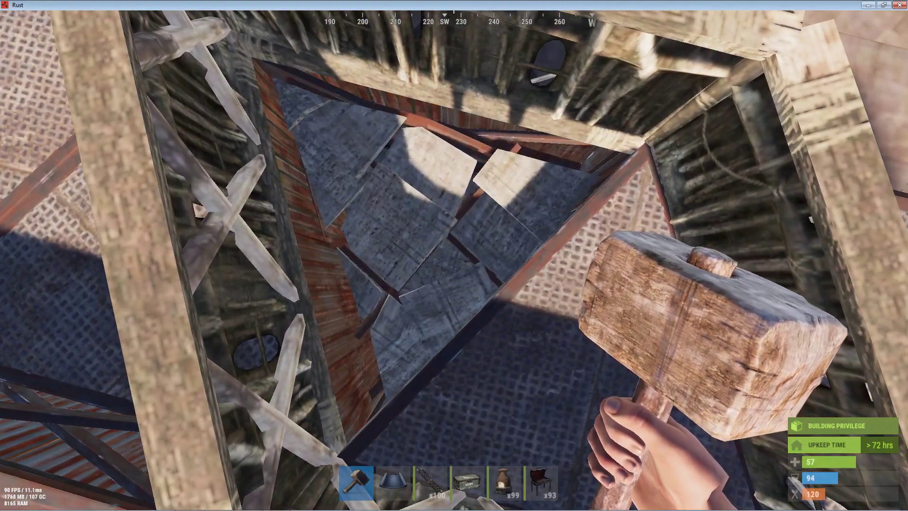
key("w")
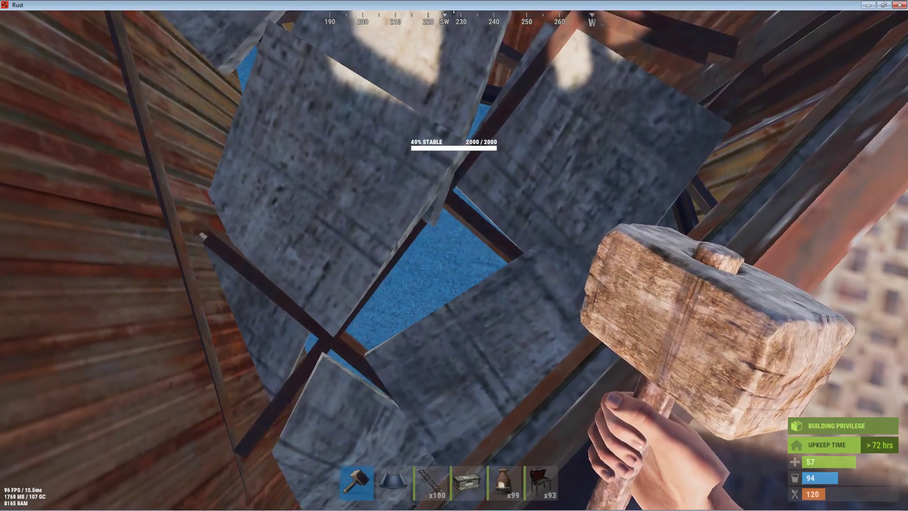
key("w")
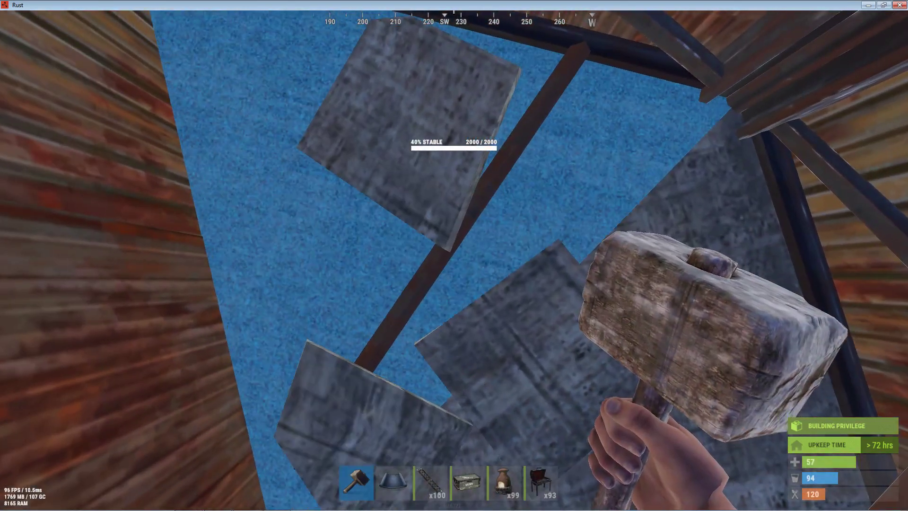
key("w")
key("s")
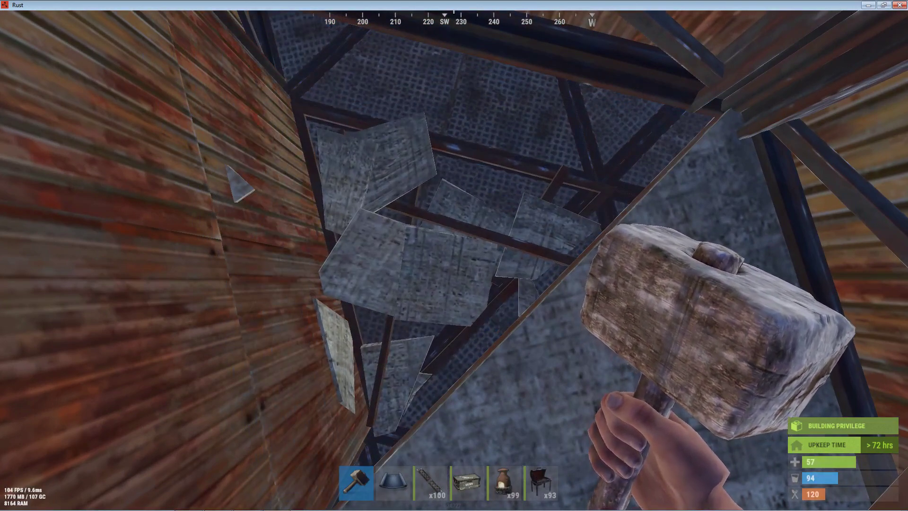
key("w")
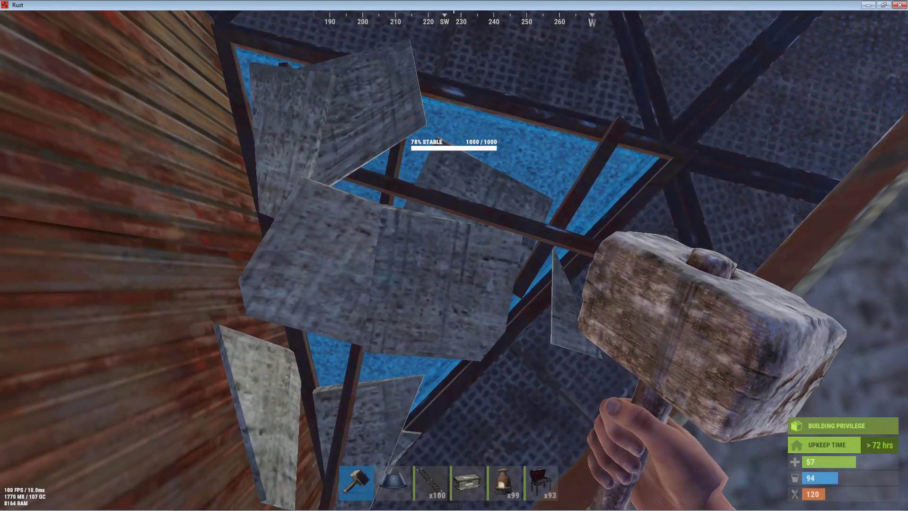
key("2")
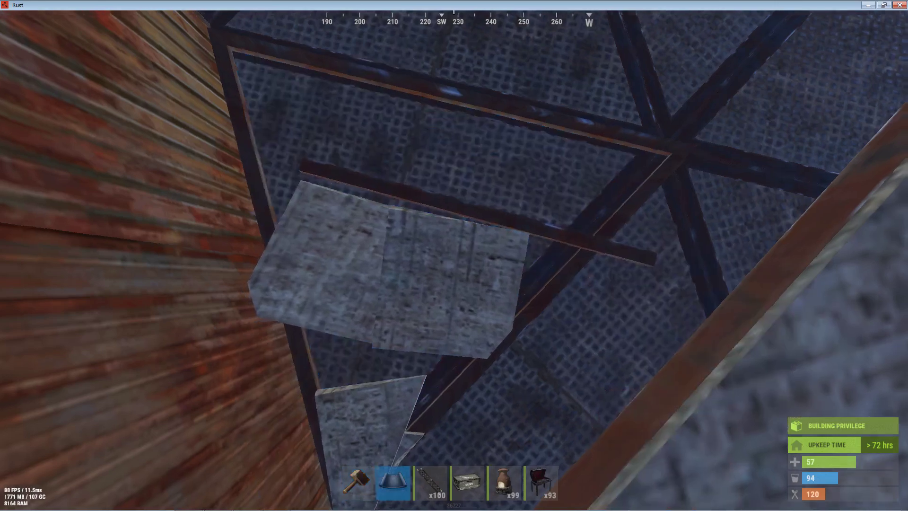
Choose Floor Triangle from the build wheel, then equip the ladder to preview it between the tiles.
key("w")
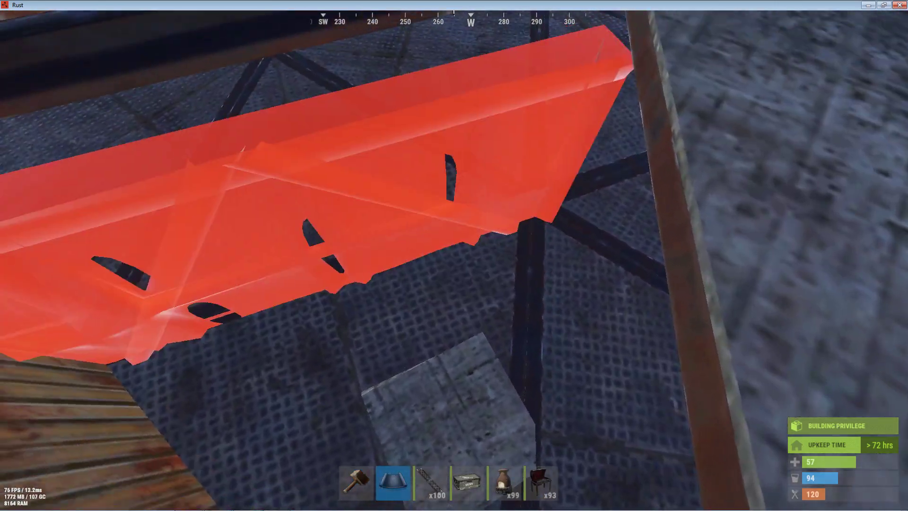
right_click(453, 255)
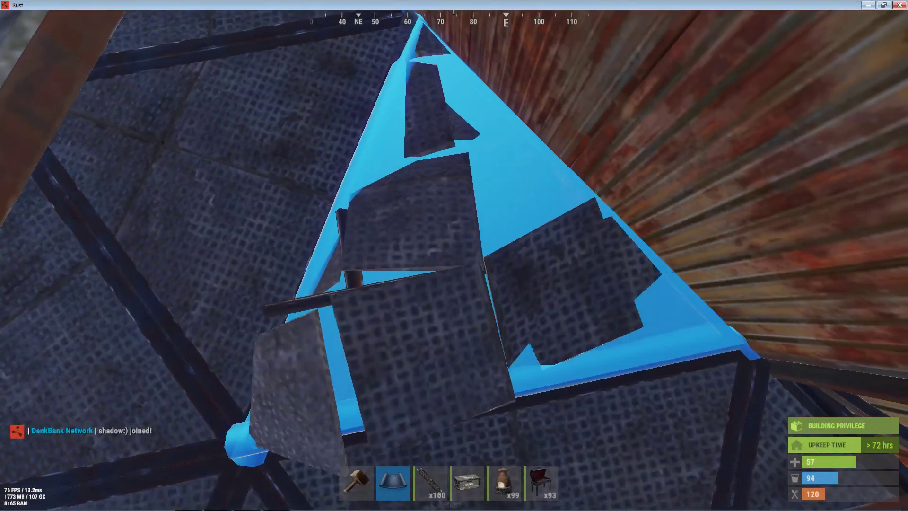
key("3")
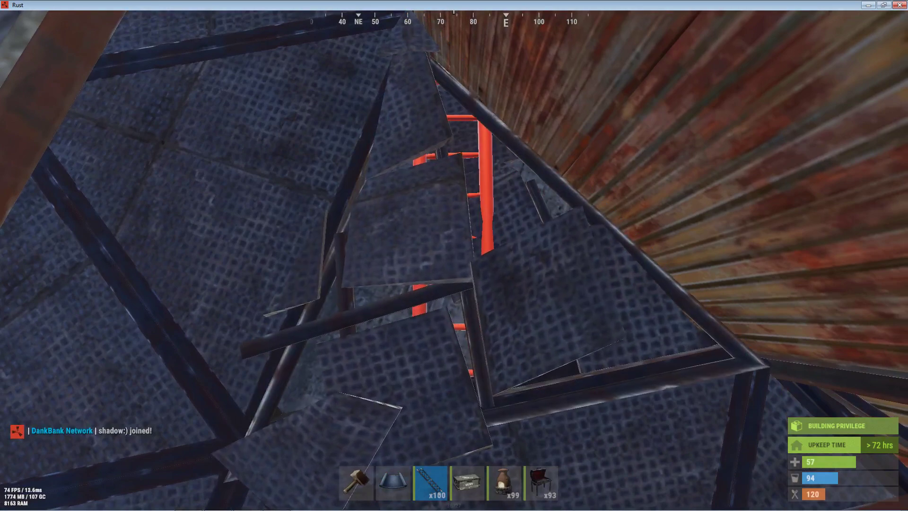